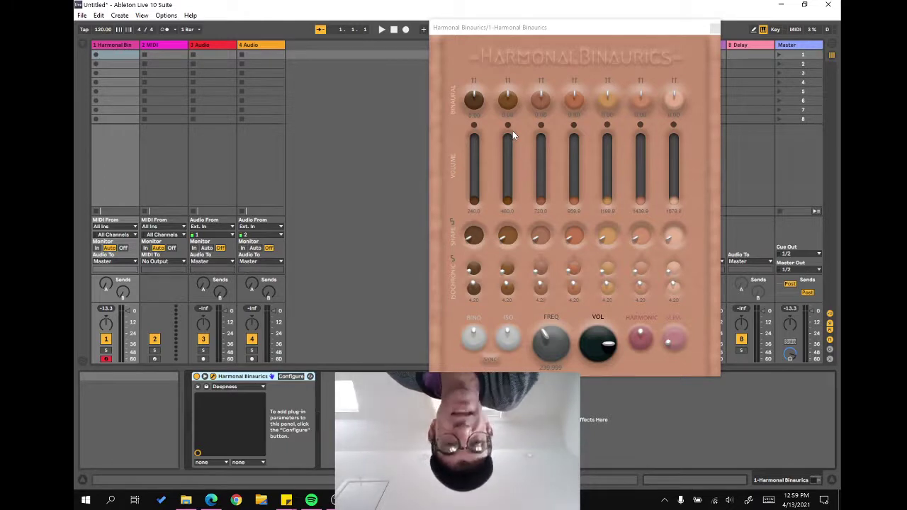
Create a MIDI clip on track 1 with two short notes, then switch to Arrangement View
{"action": "double_click", "coordinate": [121, 56]}
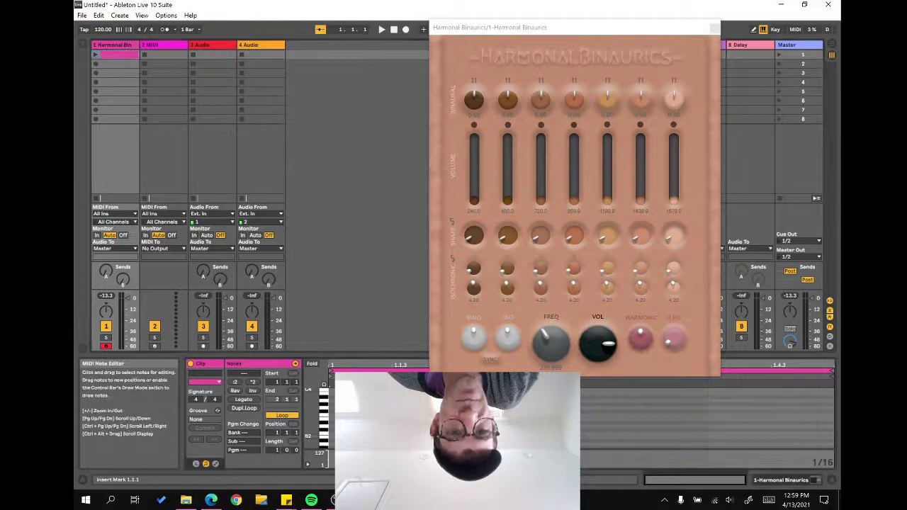
{"action": "double_click", "coordinate": [624, 444]}
{"action": "double_click", "coordinate": [751, 440]}
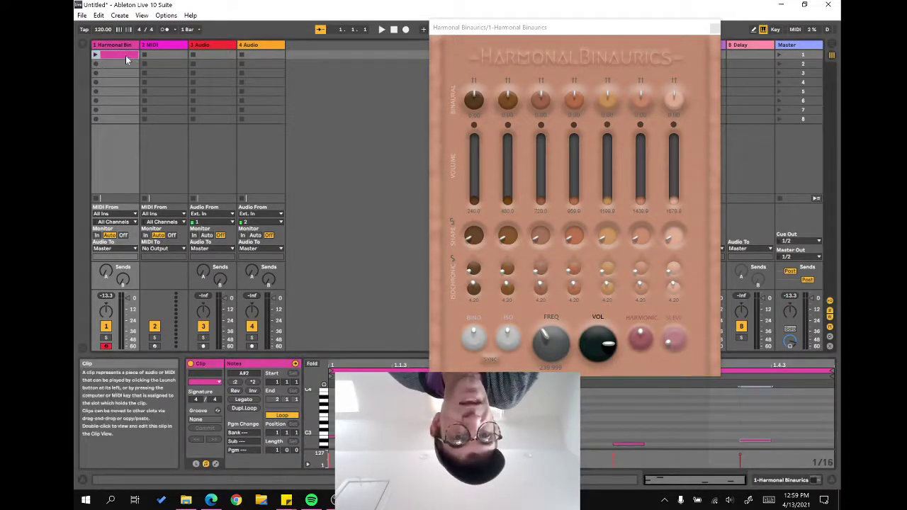
{"action": "left_click", "coordinate": [615, 152]}
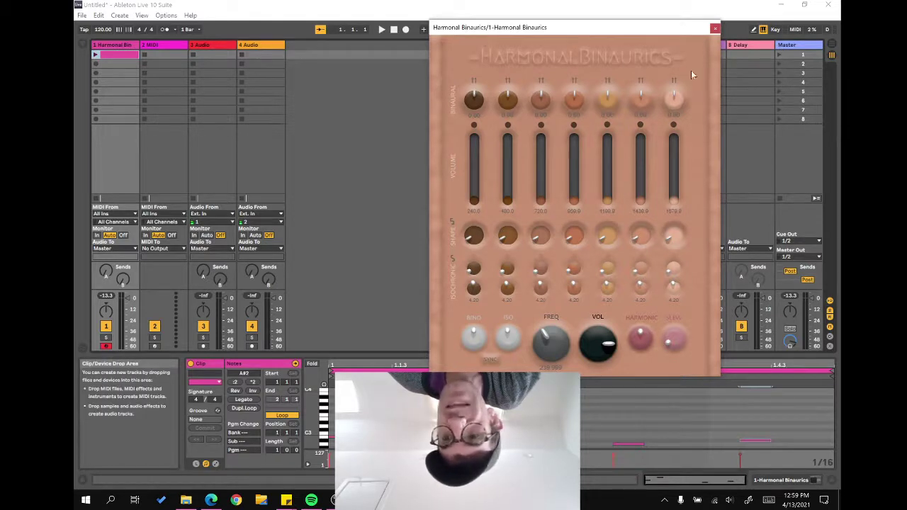
{"action": "left_click", "coordinate": [835, 46]}
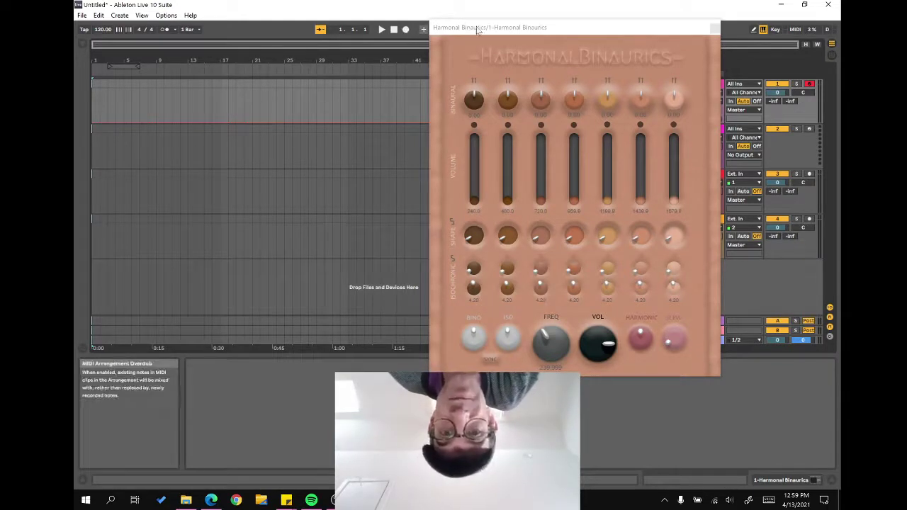
Turn on Automation Arm and move the Harmonal Binaurics window down-left to uncover track settings
{"action": "left_click_drag", "start_coordinate": [477, 31], "coordinate": [526, 48]}
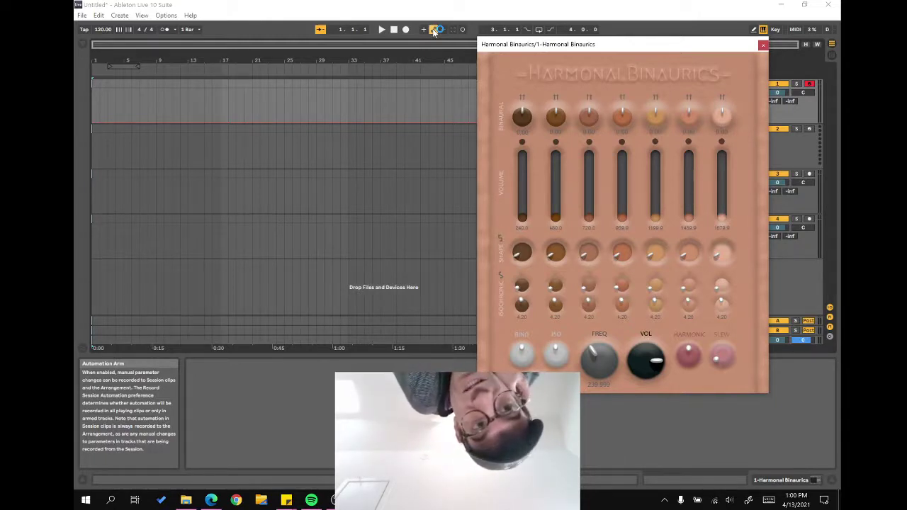
{"action": "left_click", "coordinate": [433, 29]}
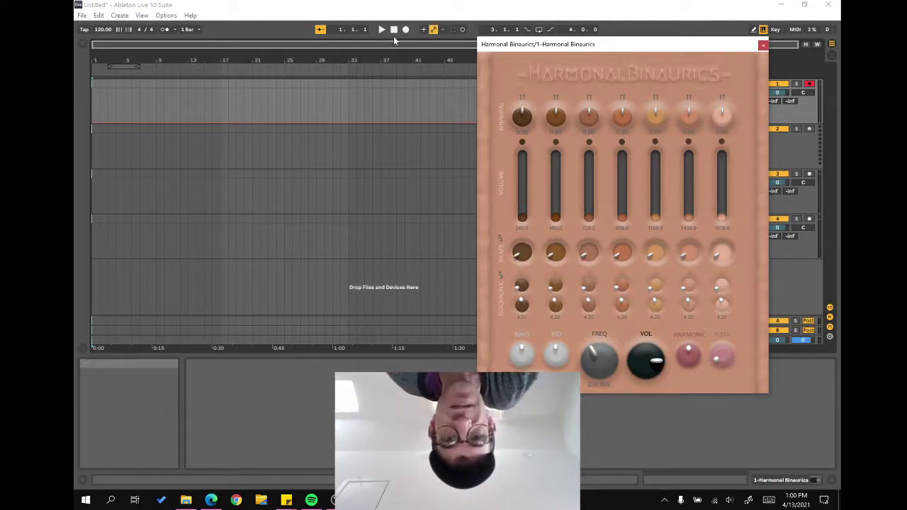
{"action": "left_click_drag", "start_coordinate": [714, 46], "coordinate": [629, 143]}
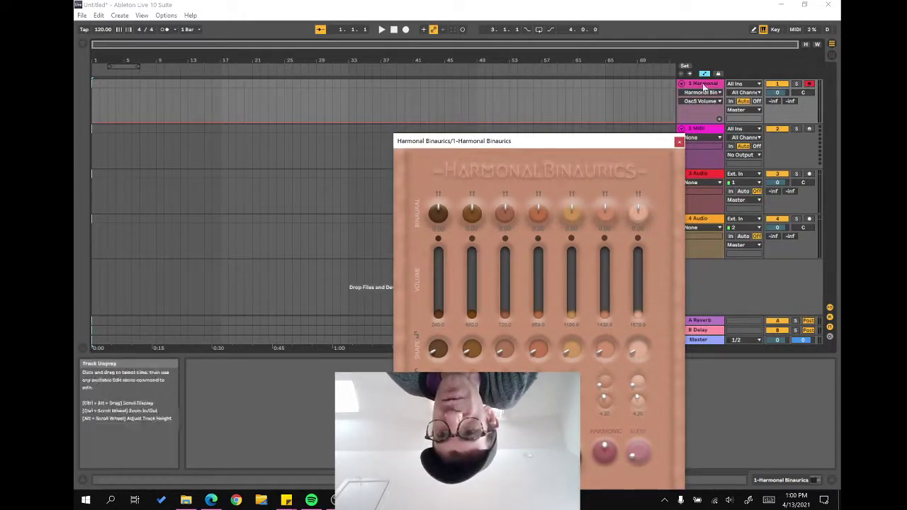
Record eight arrangement bars while riding oscillator 2 and 6 volumes and oscillator 3, 5–7 binaural spreads
{"action": "left_click", "coordinate": [406, 29]}
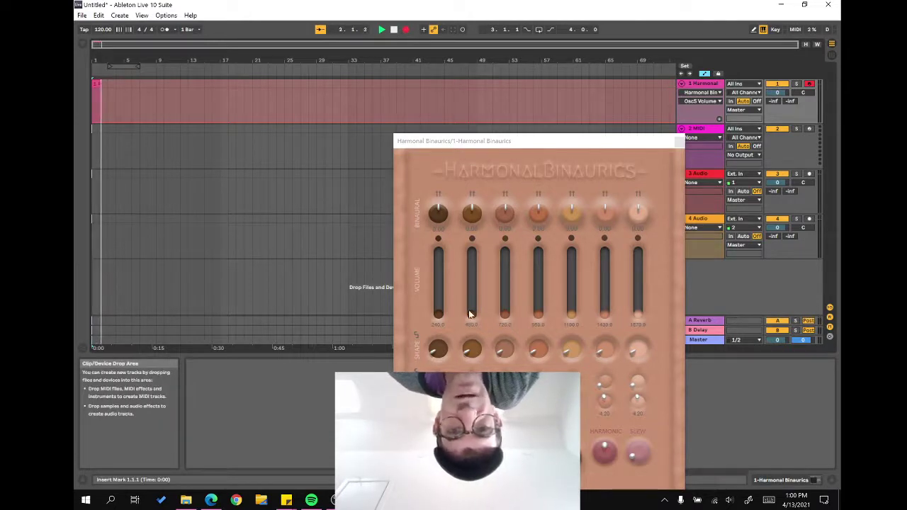
{"action": "left_click_drag", "start_coordinate": [470, 314], "coordinate": [472, 259]}
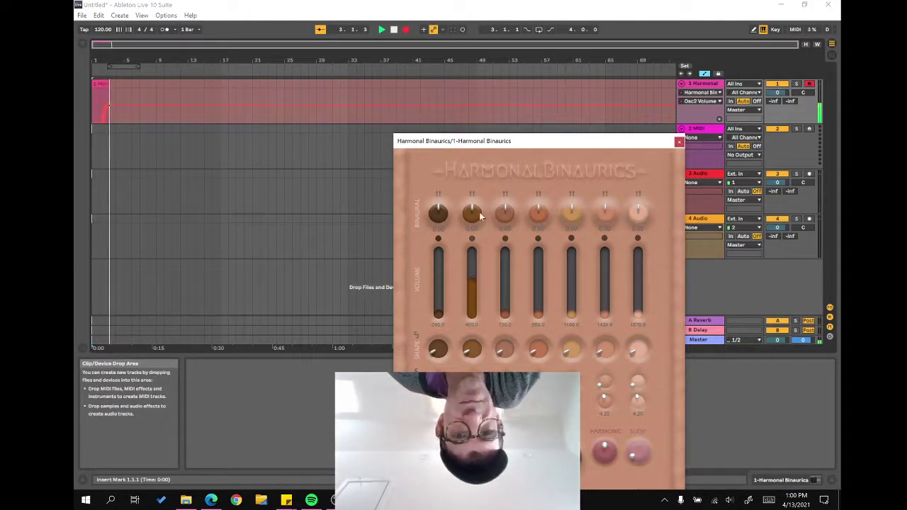
{"action": "mouse_move", "coordinate": [504, 214]}
{"action": "left_mouse_down"}
{"action": "mouse_move", "coordinate": [506, 199]}
{"action": "mouse_move", "coordinate": [507, 227]}
{"action": "left_mouse_up"}
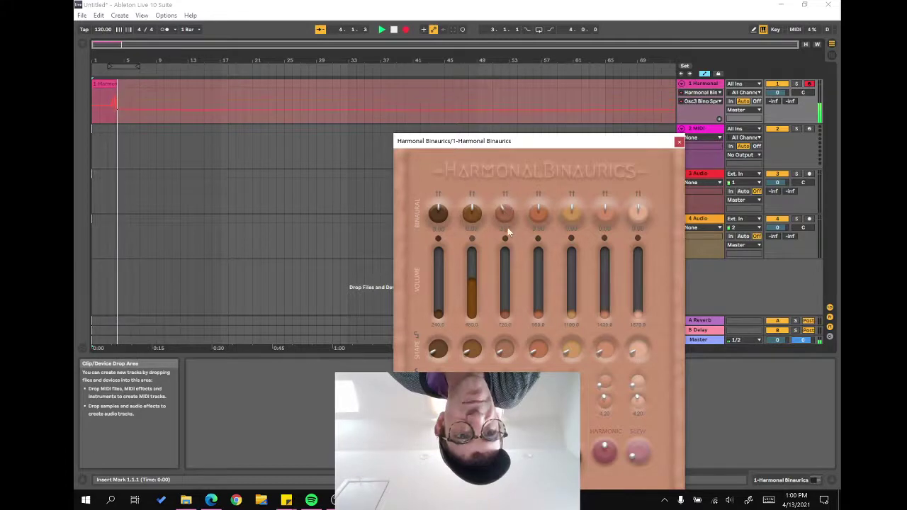
{"action": "mouse_move", "coordinate": [471, 280]}
{"action": "left_mouse_down"}
{"action": "mouse_move", "coordinate": [473, 316]}
{"action": "mouse_move", "coordinate": [477, 289]}
{"action": "left_mouse_up"}
{"action": "left_click", "coordinate": [571, 213]}
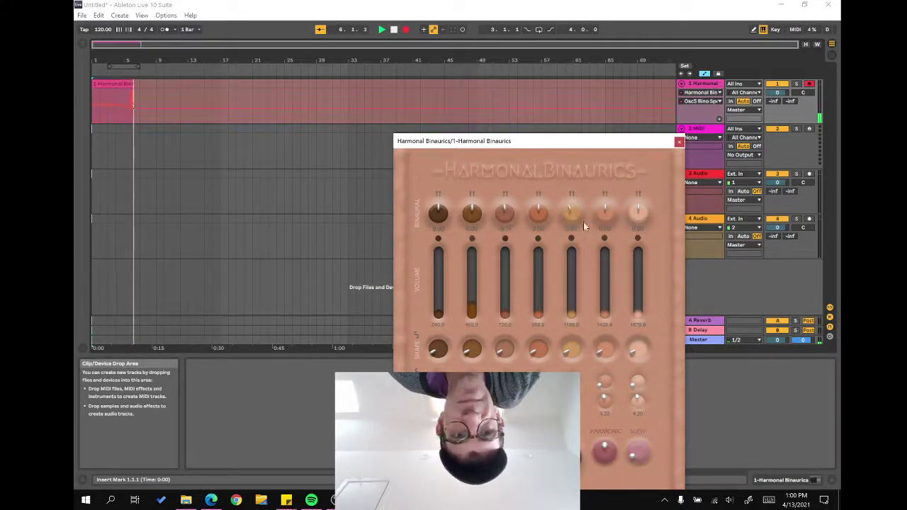
{"action": "left_click_drag", "start_coordinate": [583, 226], "coordinate": [615, 186]}
{"action": "left_click_drag", "start_coordinate": [638, 217], "coordinate": [641, 192]}
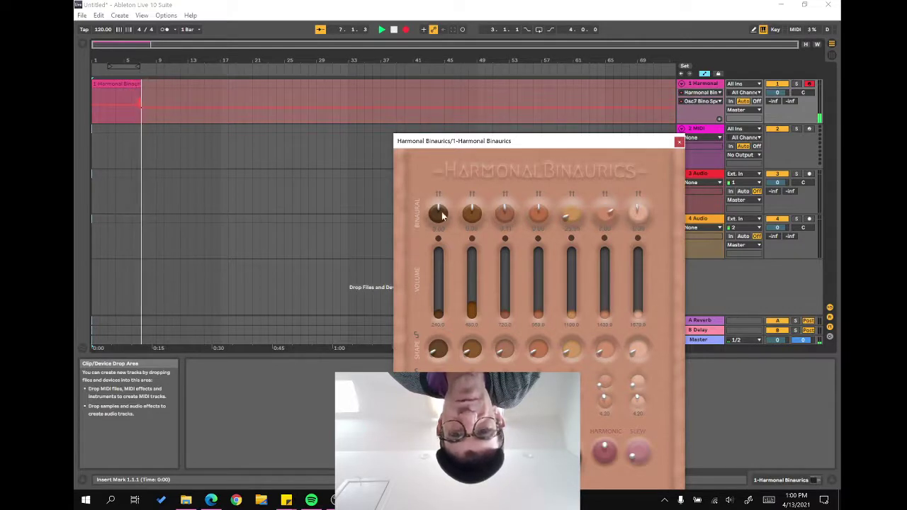
{"action": "left_click_drag", "start_coordinate": [603, 269], "coordinate": [605, 349]}
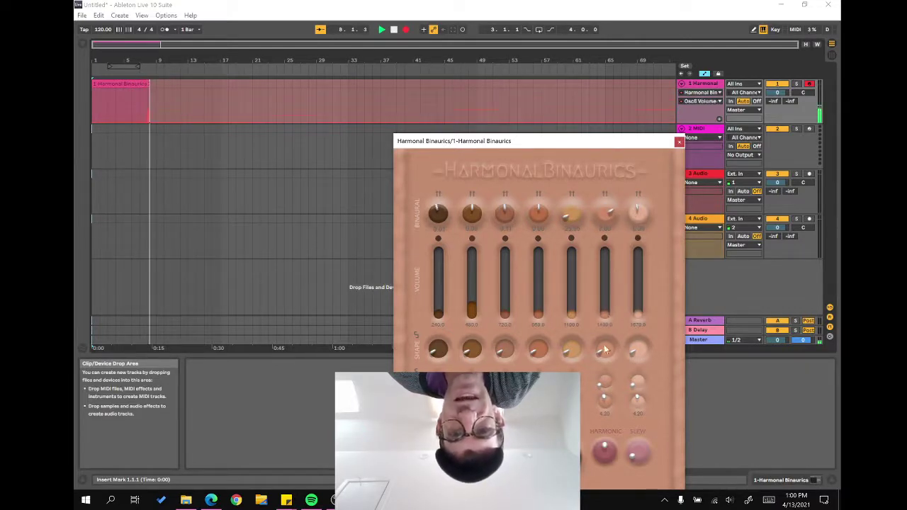
{"action": "left_click", "coordinate": [394, 29]}
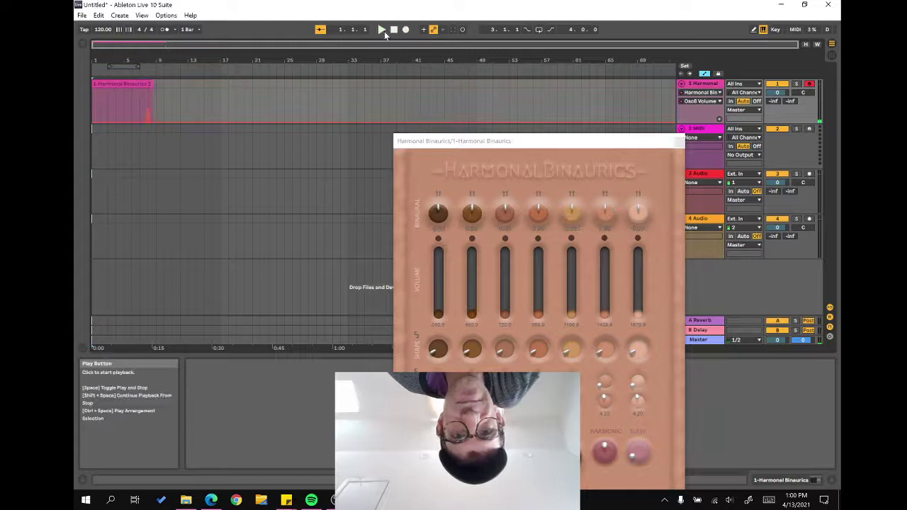
{"action": "left_click", "coordinate": [382, 30]}
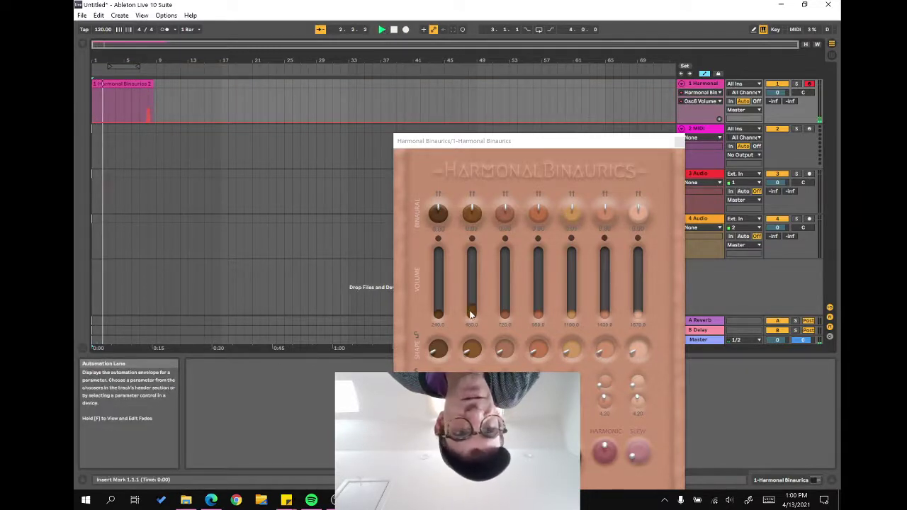
{"action": "scroll", "coordinate": [470, 314], "scroll_direction": "up", "scroll_amount": 5}
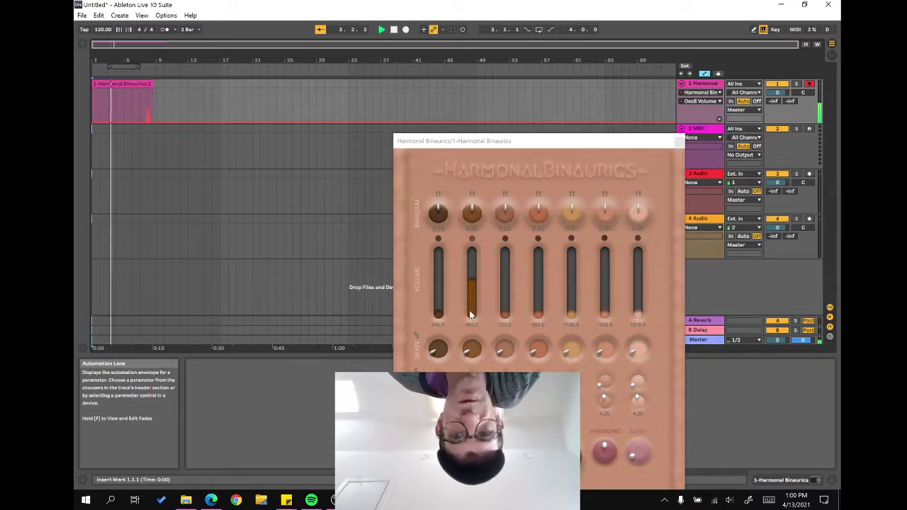
{"action": "left_click", "coordinate": [394, 30]}
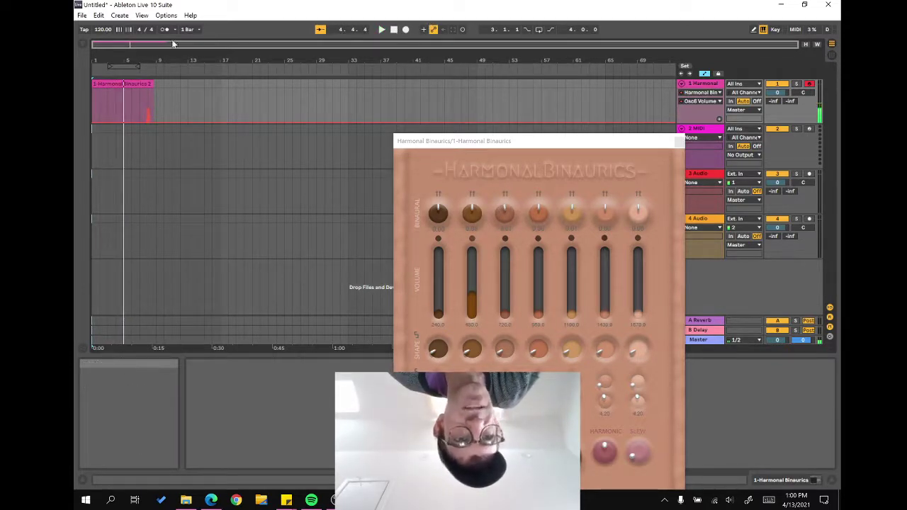
{"action": "left_click", "coordinate": [83, 15]}
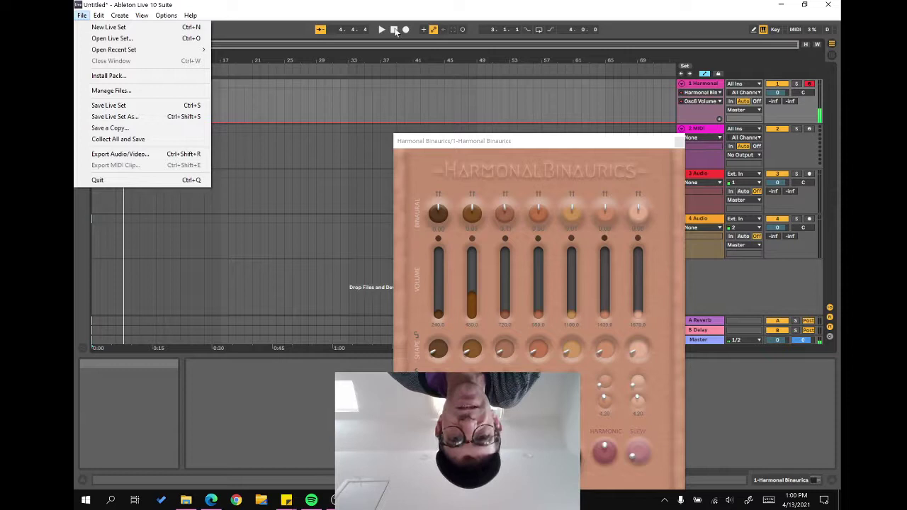
{"action": "left_click", "coordinate": [395, 32]}
{"action": "left_click", "coordinate": [395, 32]}
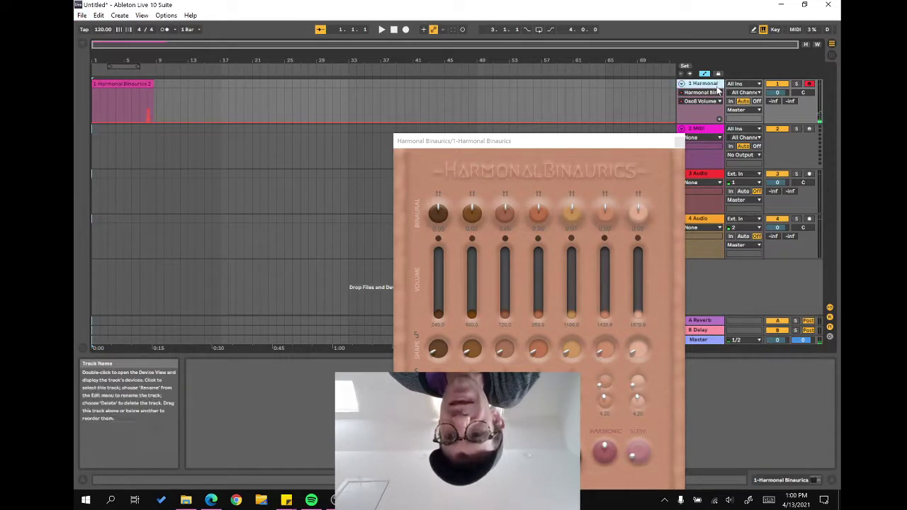
{"action": "left_click", "coordinate": [435, 101]}
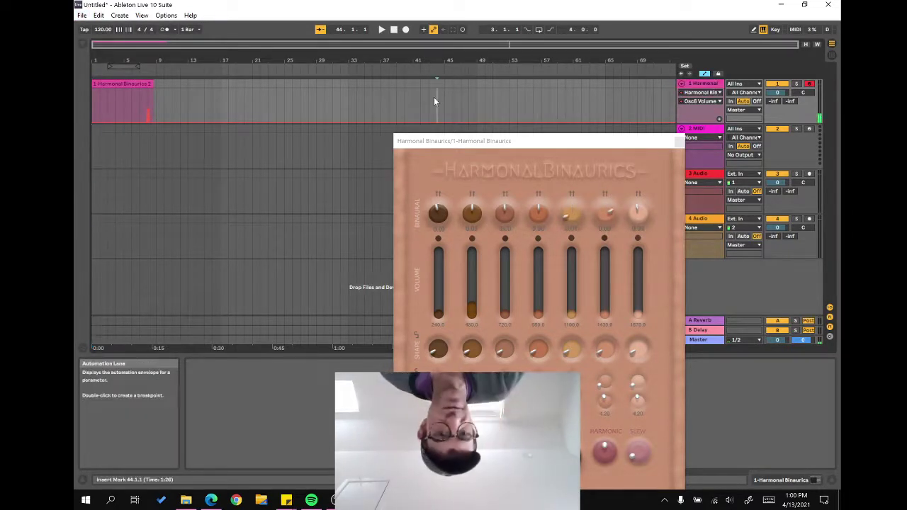
Select bars 1–9 on all tracks, then select the 1 Harmonal track and place the insert point at bar 14
{"action": "key", "text": "ctrl+a"}
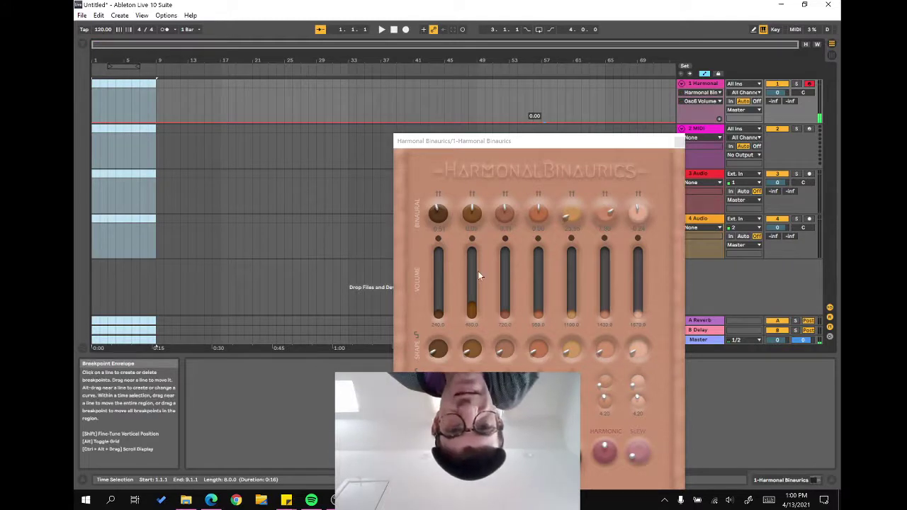
{"action": "left_click", "coordinate": [477, 271]}
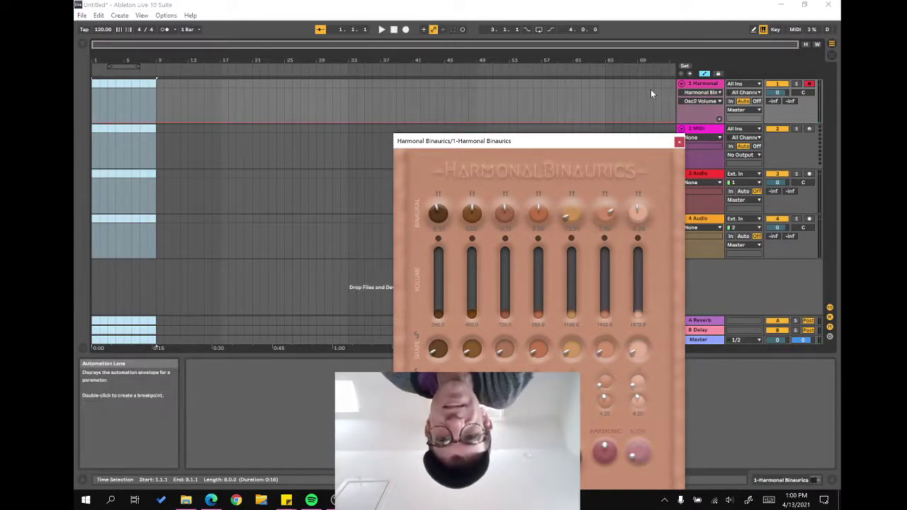
{"action": "left_click", "coordinate": [706, 85]}
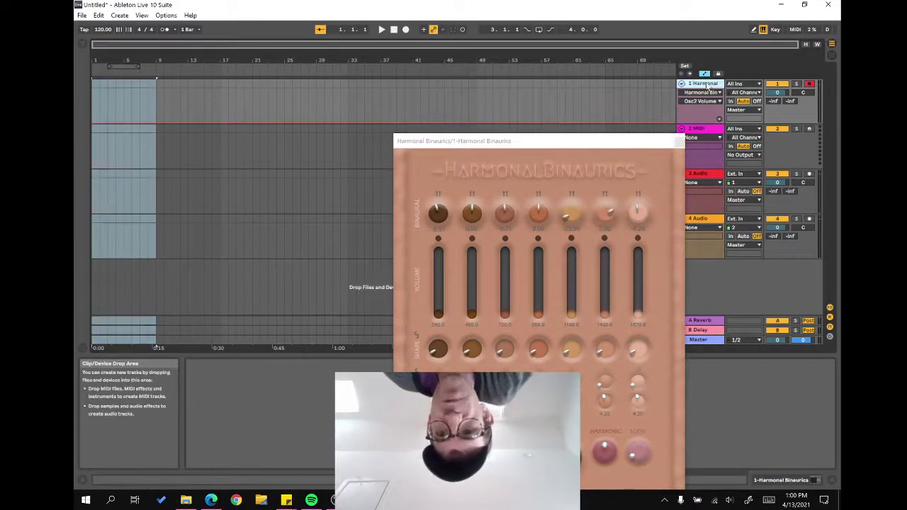
{"action": "left_click", "coordinate": [192, 155]}
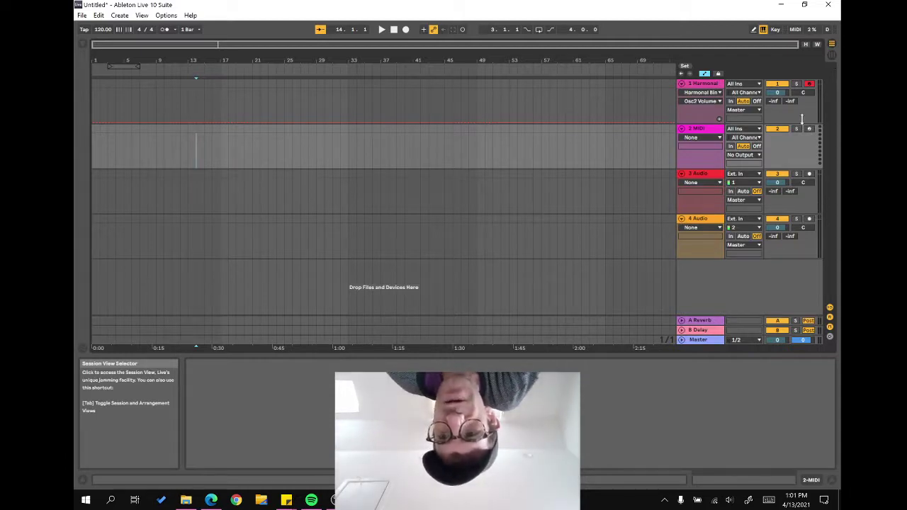
Switch to Session View, open track 1's Harmonal Binaurics plug-in, then select audio track 3
{"action": "left_click", "coordinate": [831, 54]}
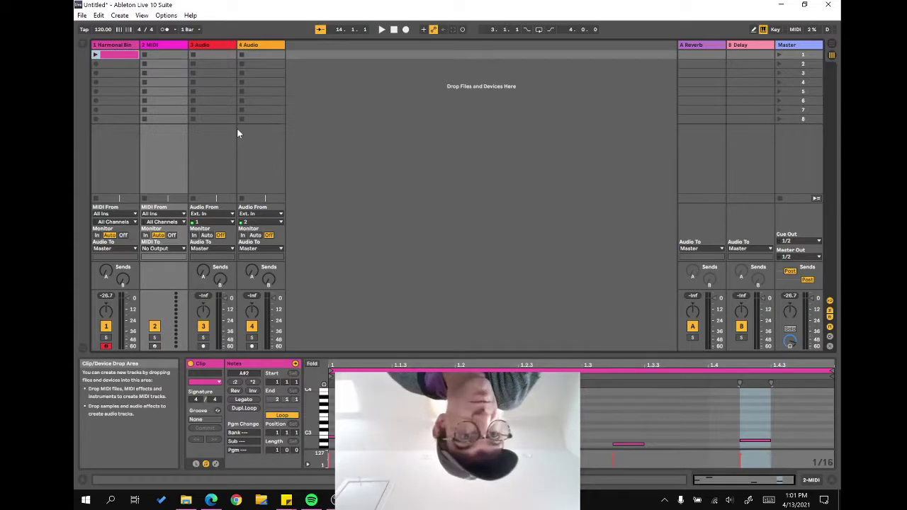
{"action": "left_click", "coordinate": [118, 47]}
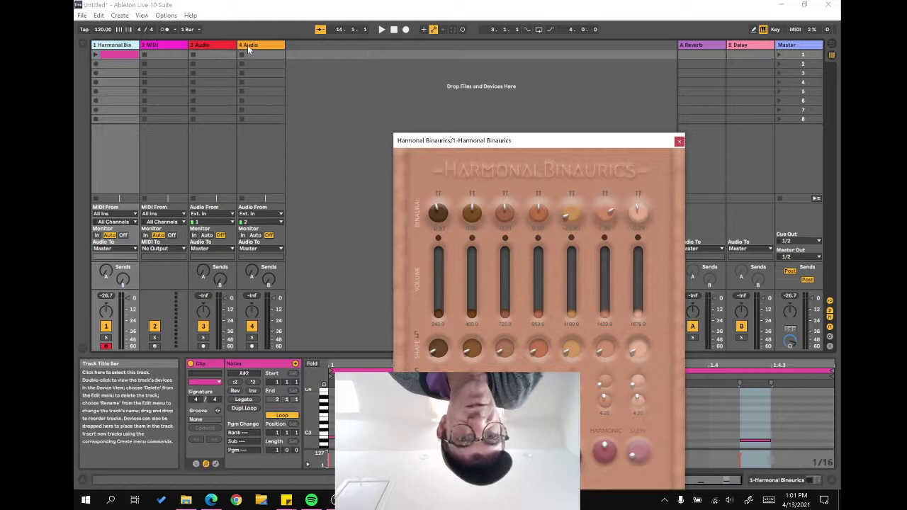
{"action": "left_click", "coordinate": [210, 45]}
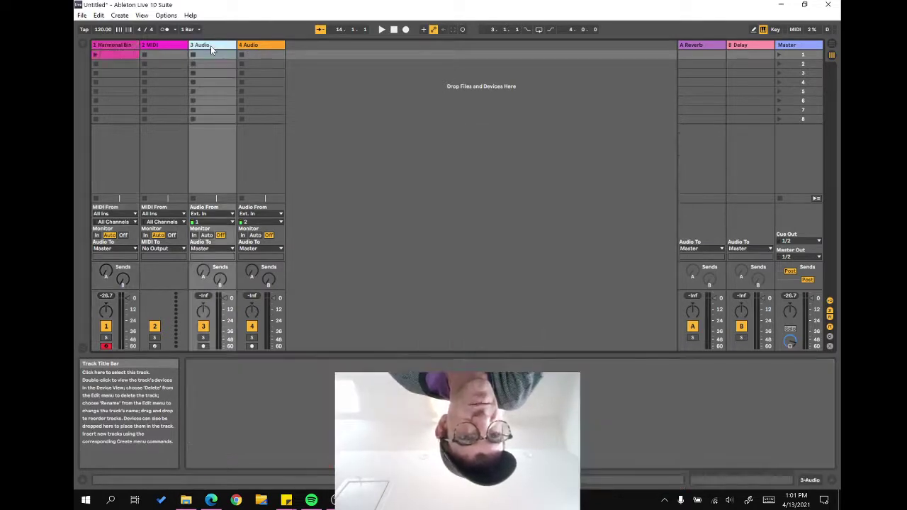
Hide and then show the mixer's input/output routing section again
{"action": "left_click", "coordinate": [830, 302]}
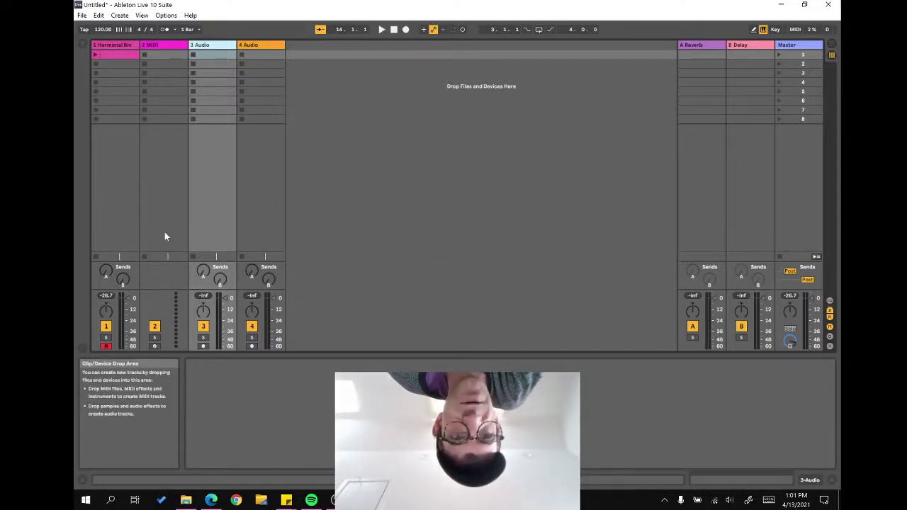
{"action": "left_click", "coordinate": [830, 302]}
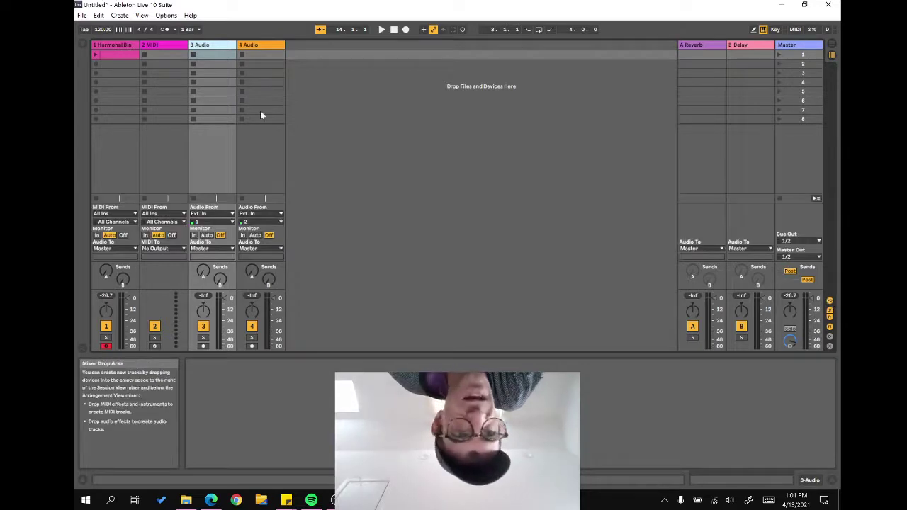
{"action": "left_click", "coordinate": [142, 15]}
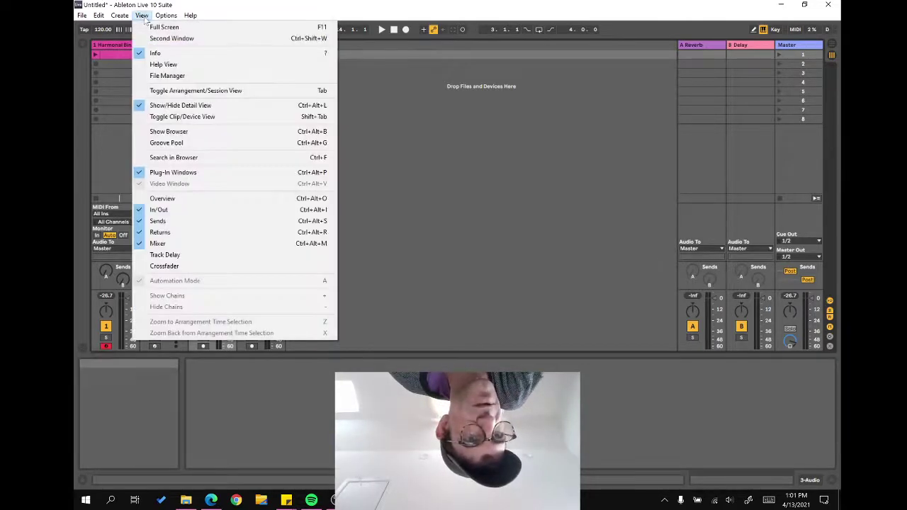
{"action": "left_click", "coordinate": [171, 215]}
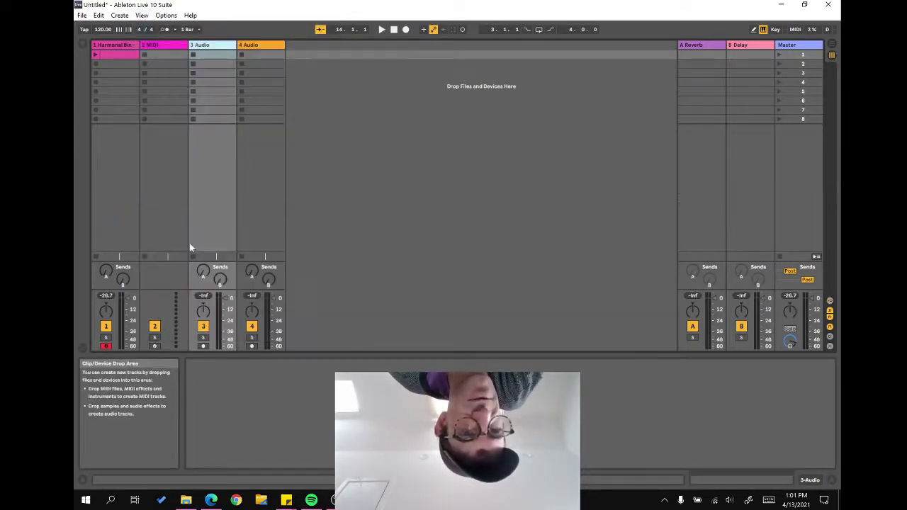
{"action": "left_click", "coordinate": [142, 15]}
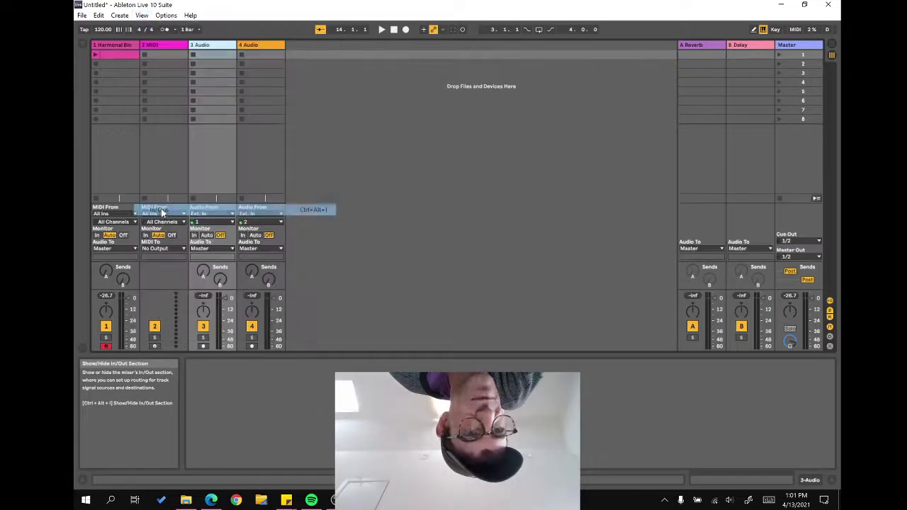
{"action": "left_click", "coordinate": [163, 210]}
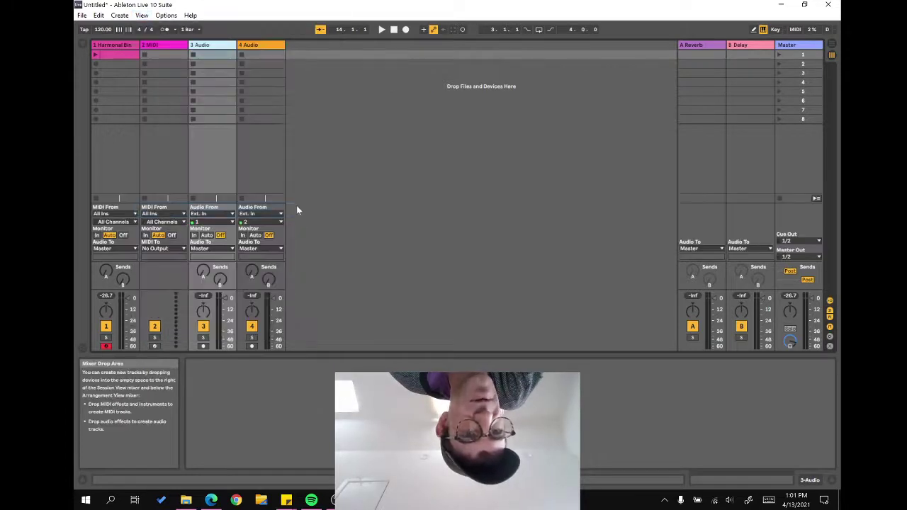
Set track 3's input to 1-Harmonal Binaurics, Post Mixer, and lower track 1's volume to about -26 dB
{"action": "left_click", "coordinate": [221, 214]}
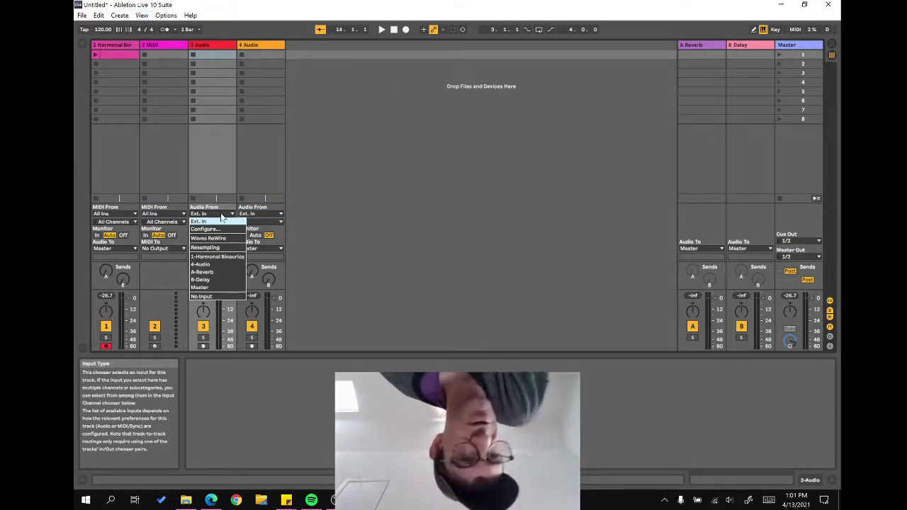
{"action": "left_click", "coordinate": [221, 216]}
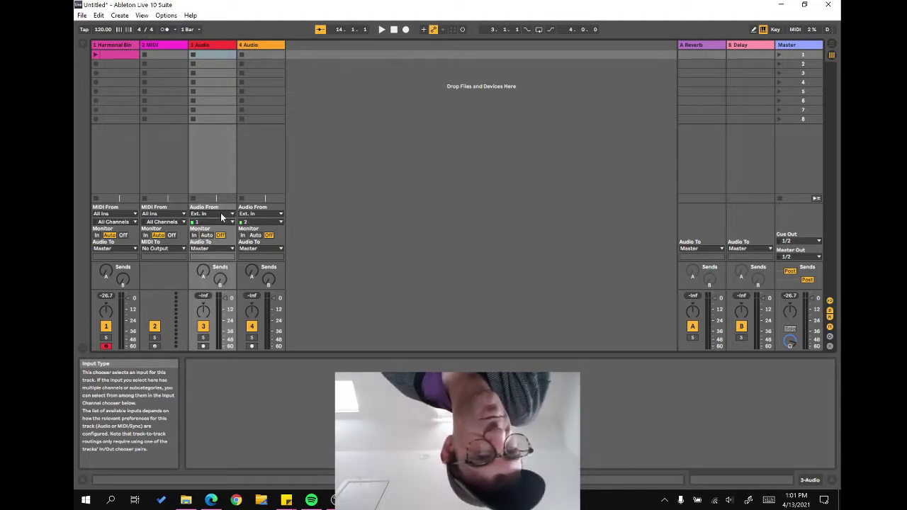
{"action": "left_click", "coordinate": [211, 221]}
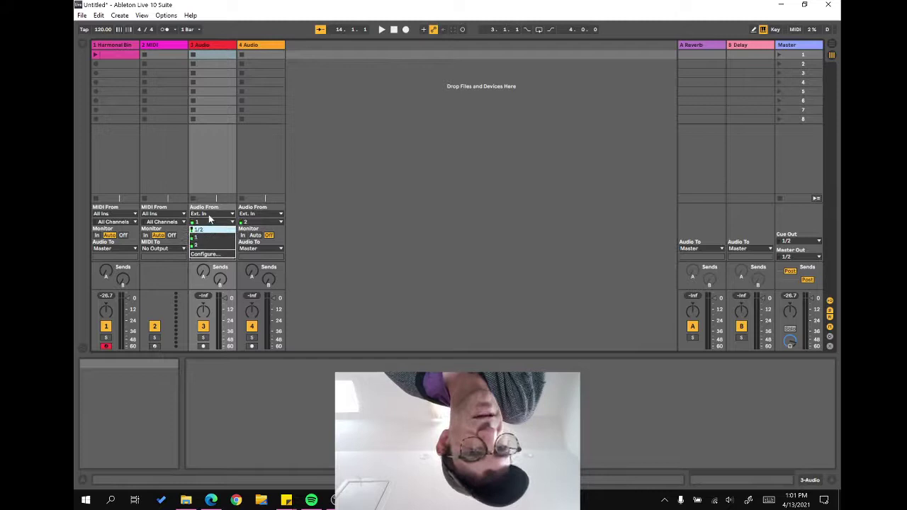
{"action": "left_click", "coordinate": [209, 223]}
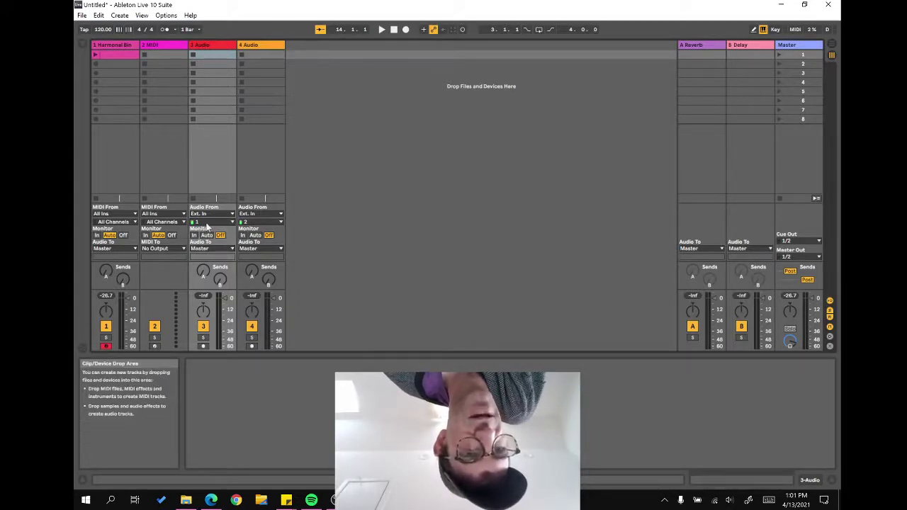
{"action": "left_click", "coordinate": [208, 216]}
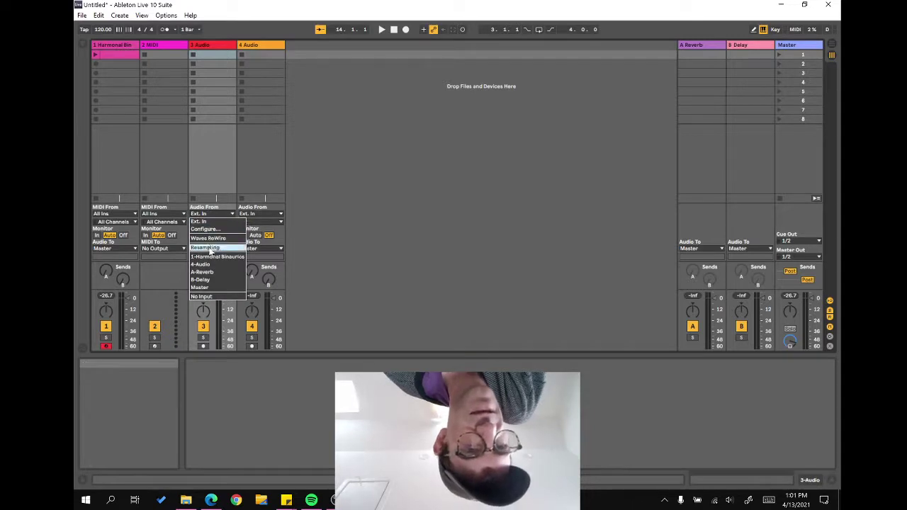
{"action": "left_click", "coordinate": [212, 258]}
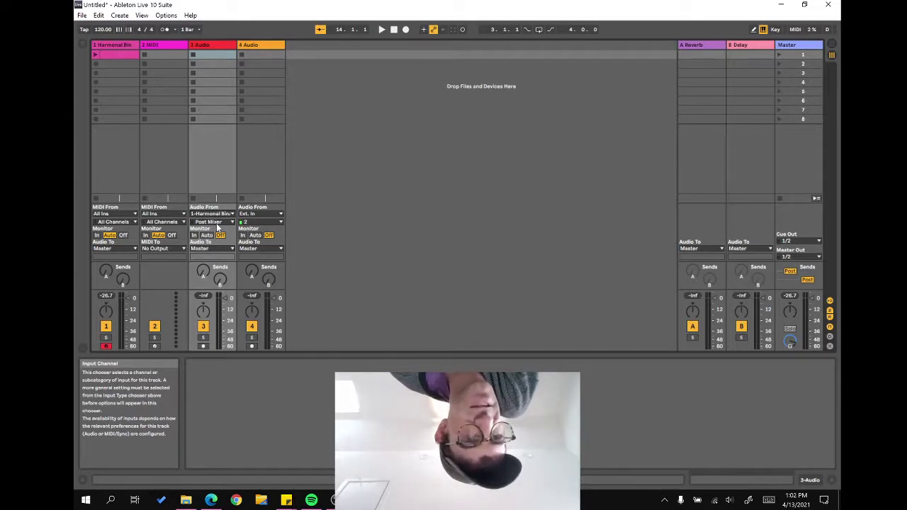
{"action": "left_click", "coordinate": [217, 224]}
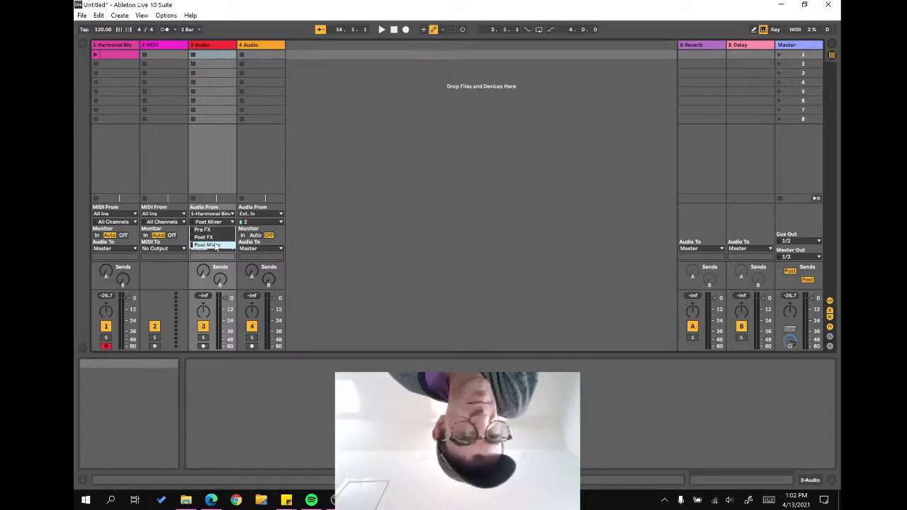
{"action": "left_click", "coordinate": [212, 244]}
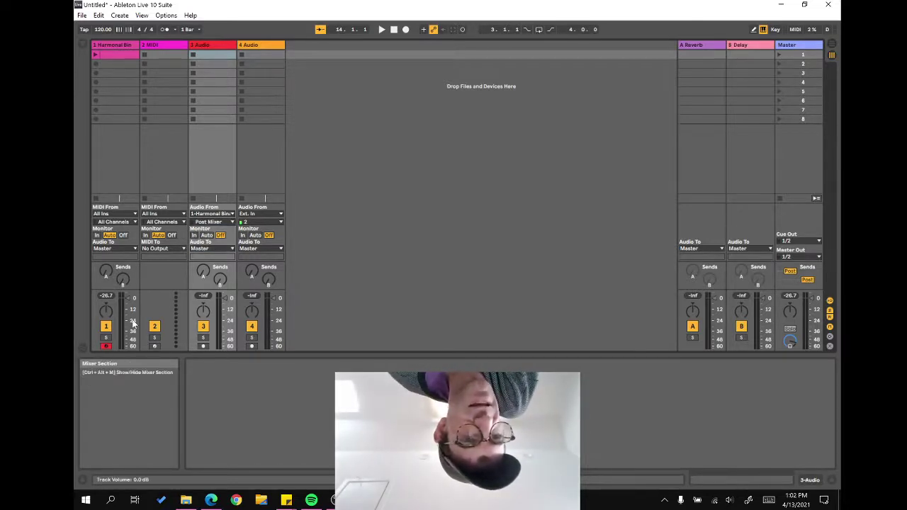
{"action": "left_click_drag", "start_coordinate": [126, 305], "coordinate": [130, 328]}
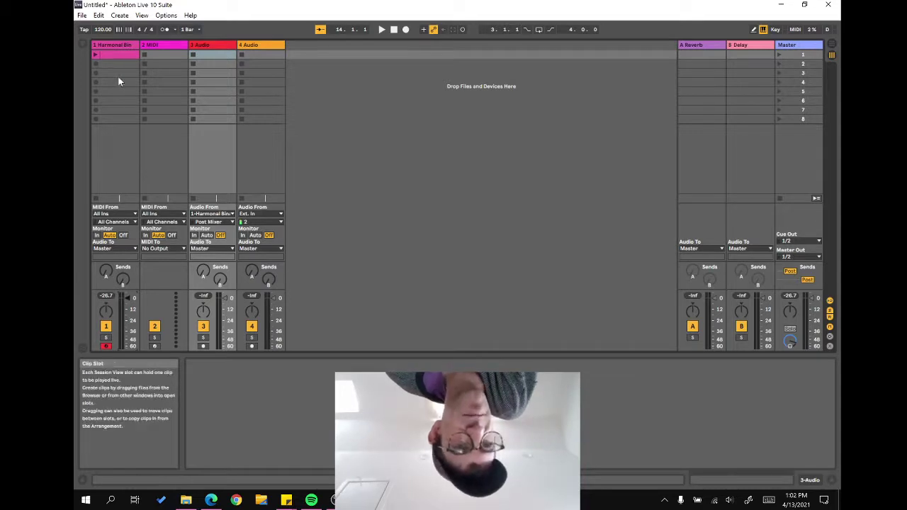
Arm track 3 for recording and reopen Harmonal Binaurics, raising its first volume slider to mid-height
{"action": "left_click", "coordinate": [117, 49]}
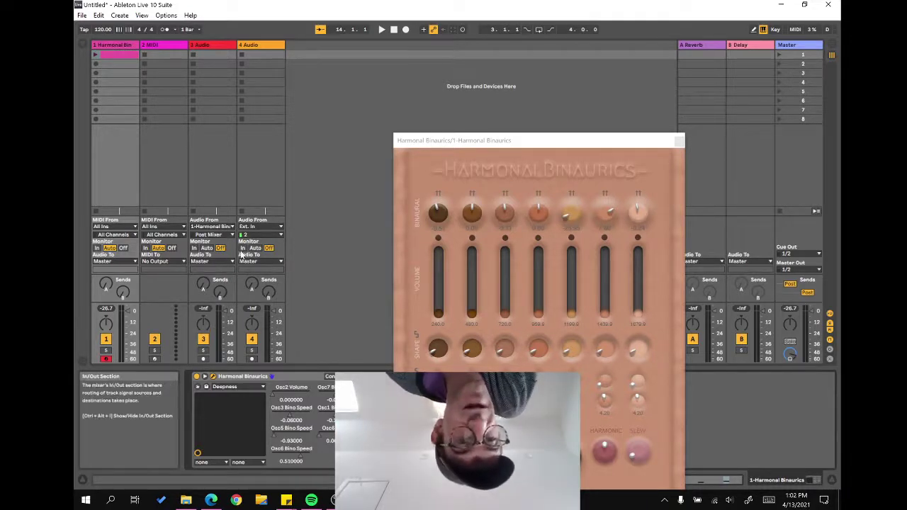
{"action": "left_click", "coordinate": [203, 359]}
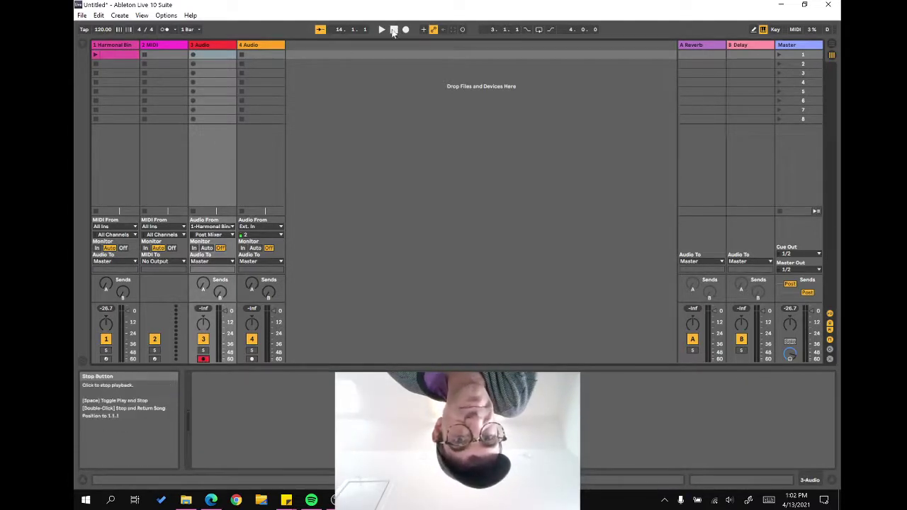
{"action": "left_click", "coordinate": [120, 44]}
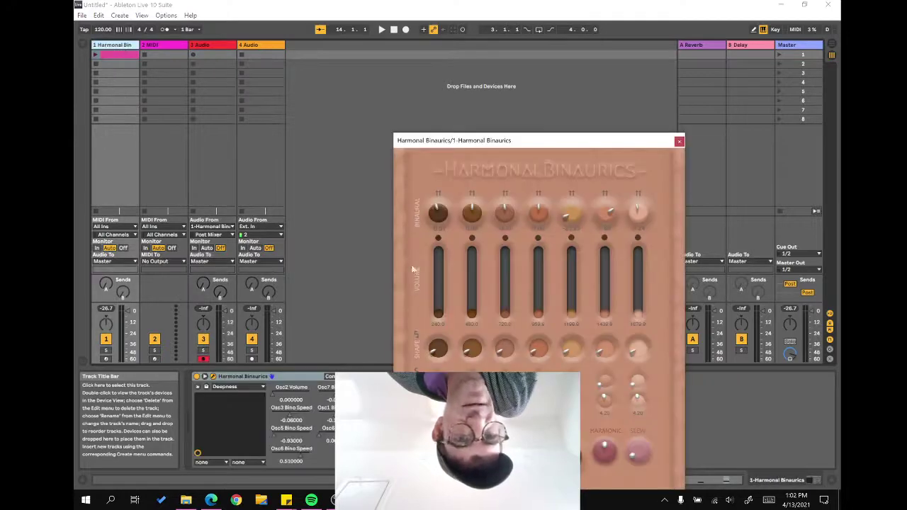
{"action": "mouse_move", "coordinate": [440, 286]}
{"action": "left_mouse_down"}
{"action": "mouse_move", "coordinate": [440, 253]}
{"action": "mouse_move", "coordinate": [440, 274]}
{"action": "left_mouse_up"}
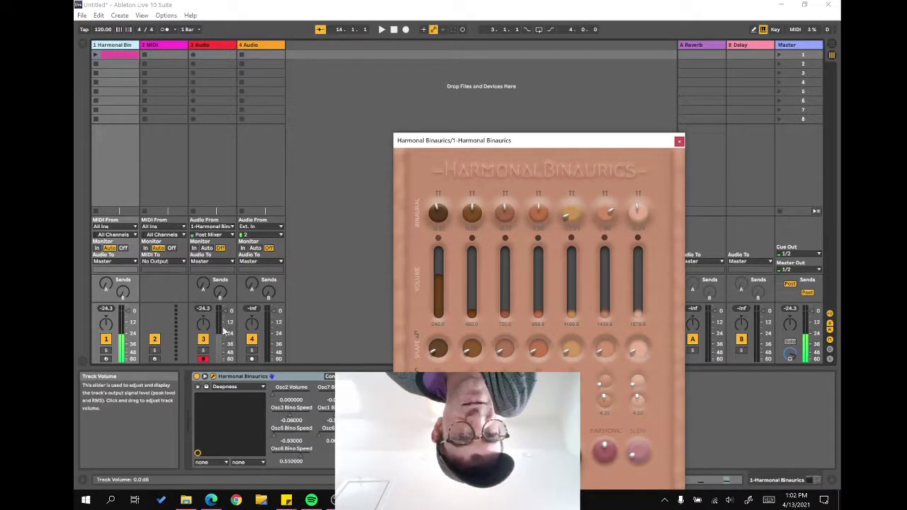
Reset track 1's volume to 0 dB and move the third oscillator's volume up and down
{"action": "left_click_drag", "start_coordinate": [126, 317], "coordinate": [137, 319]}
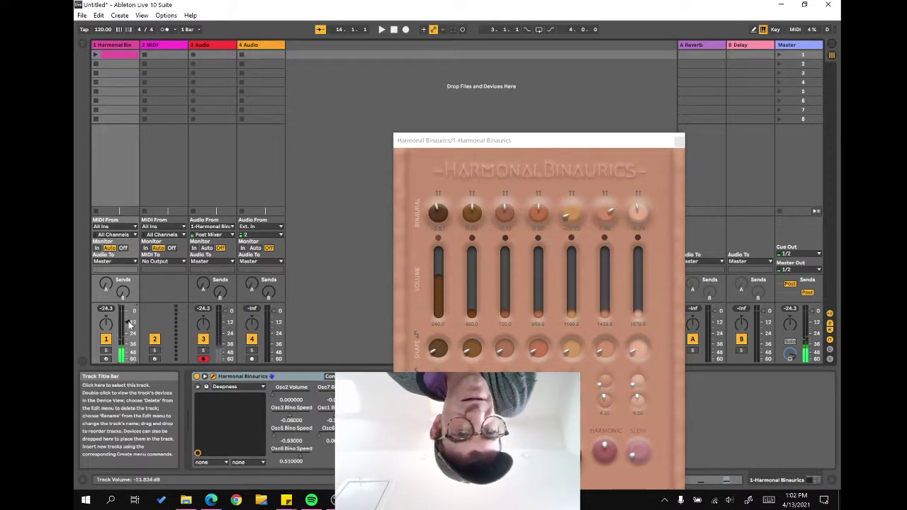
{"action": "key", "text": "Delete"}
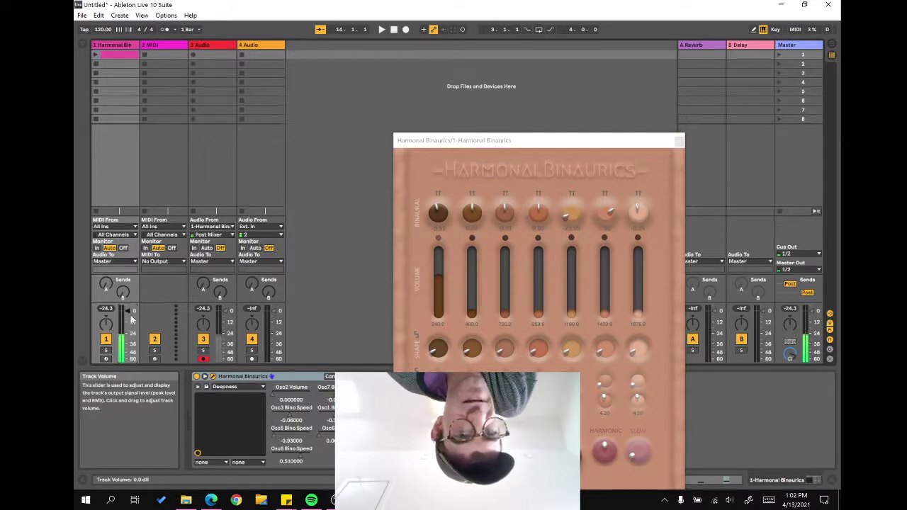
{"action": "left_click", "coordinate": [556, 205]}
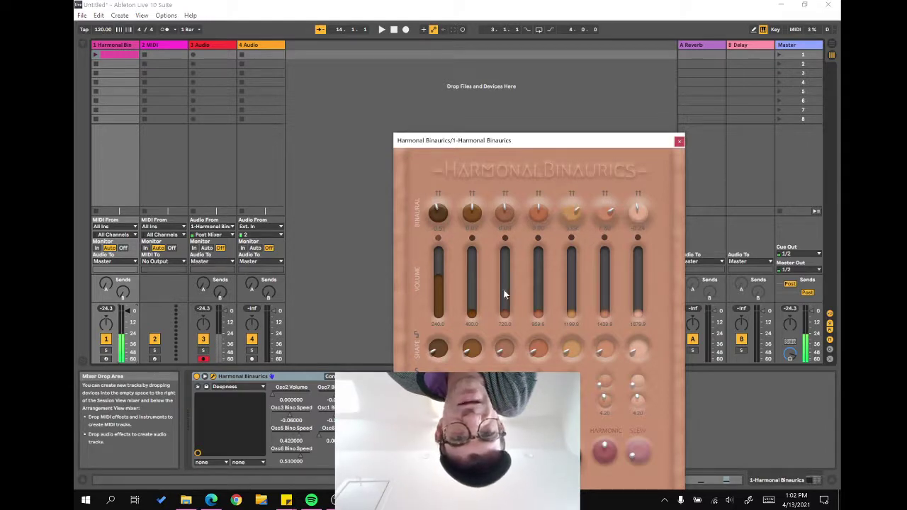
{"action": "mouse_move", "coordinate": [504, 295]}
{"action": "left_mouse_down"}
{"action": "mouse_move", "coordinate": [516, 212]}
{"action": "mouse_move", "coordinate": [548, 263]}
{"action": "mouse_move", "coordinate": [504, 312]}
{"action": "left_mouse_up"}
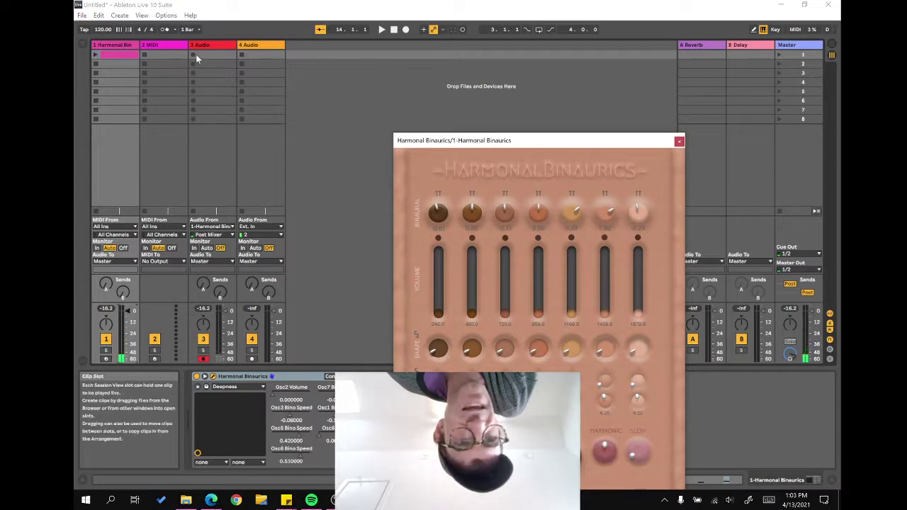
Start recording a new clip on track 3 while raising, then silencing, oscillators 2 and 3
{"action": "left_click", "coordinate": [193, 55]}
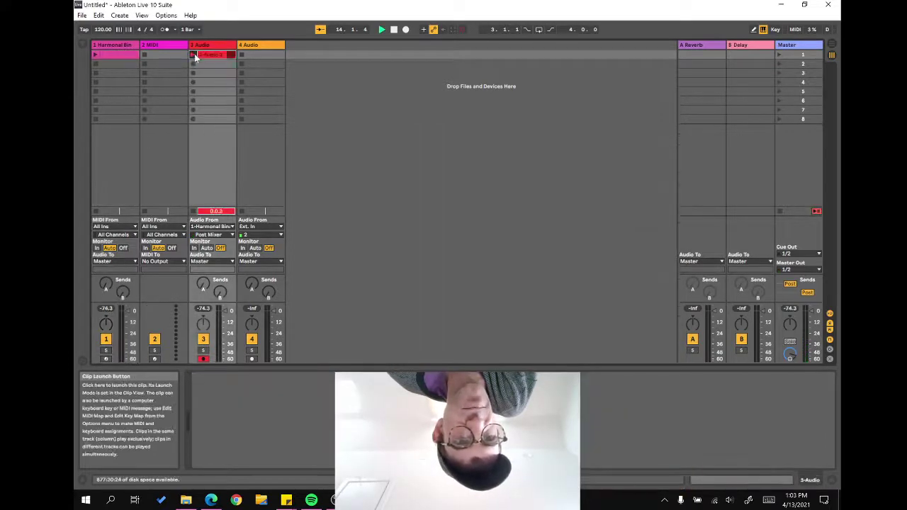
{"action": "left_click", "coordinate": [127, 47]}
{"action": "left_click_drag", "start_coordinate": [473, 319], "coordinate": [484, 252]}
{"action": "left_click_drag", "start_coordinate": [501, 304], "coordinate": [504, 276]}
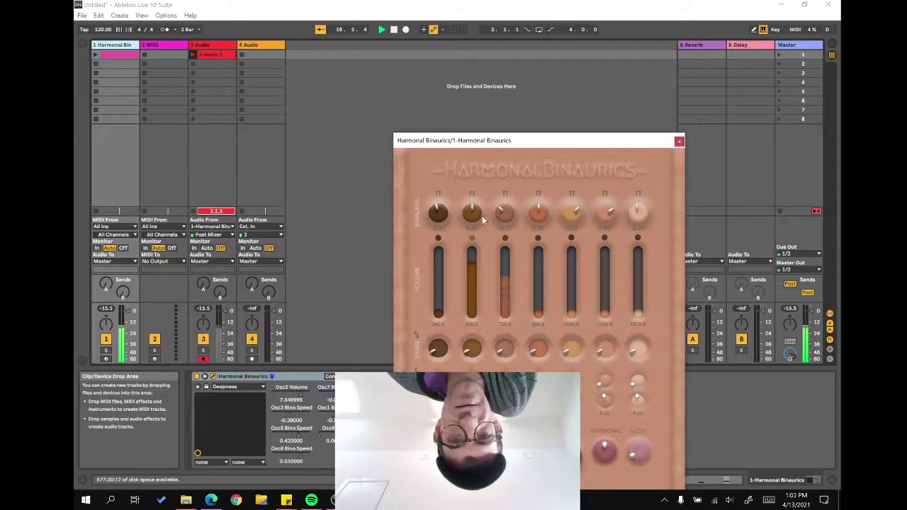
{"action": "left_click_drag", "start_coordinate": [501, 315], "coordinate": [473, 322]}
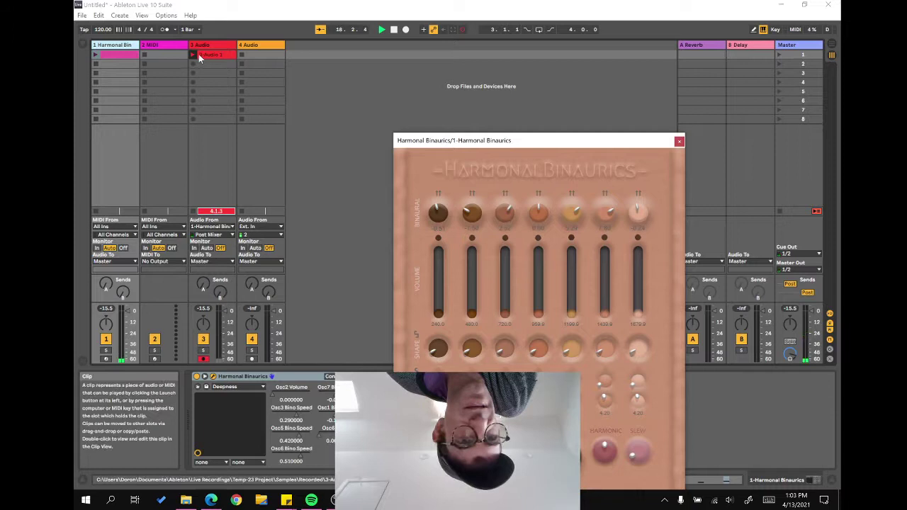
End recording by launching the 3-Audio 1 clip, then stop playback and return to the start
{"action": "left_click", "coordinate": [192, 211]}
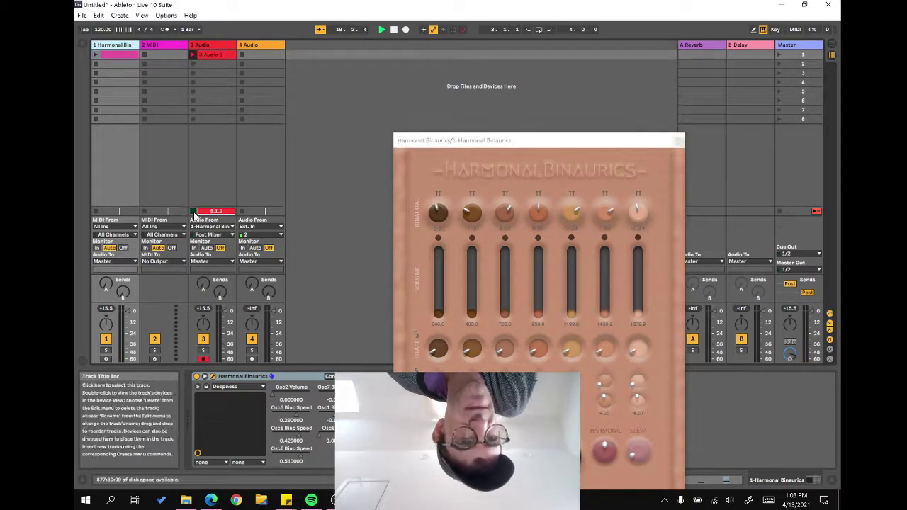
{"action": "left_click", "coordinate": [211, 57]}
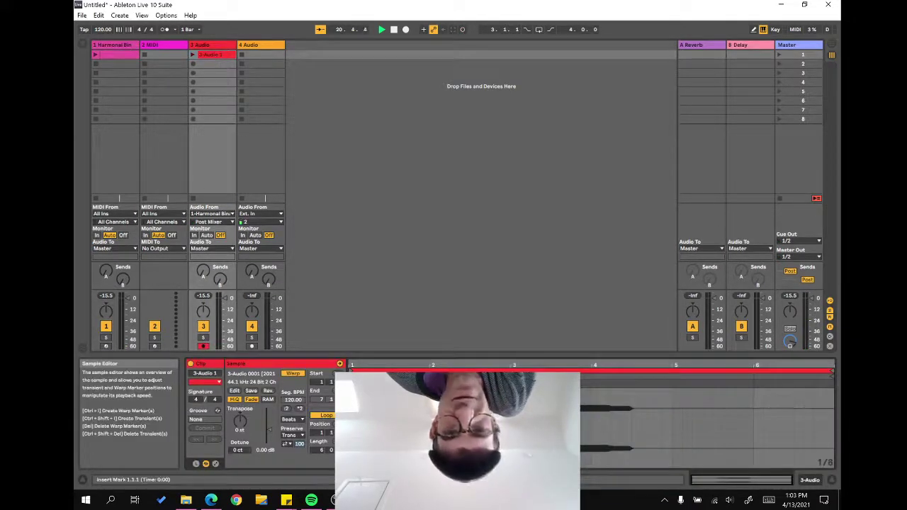
{"action": "left_click", "coordinate": [193, 55]}
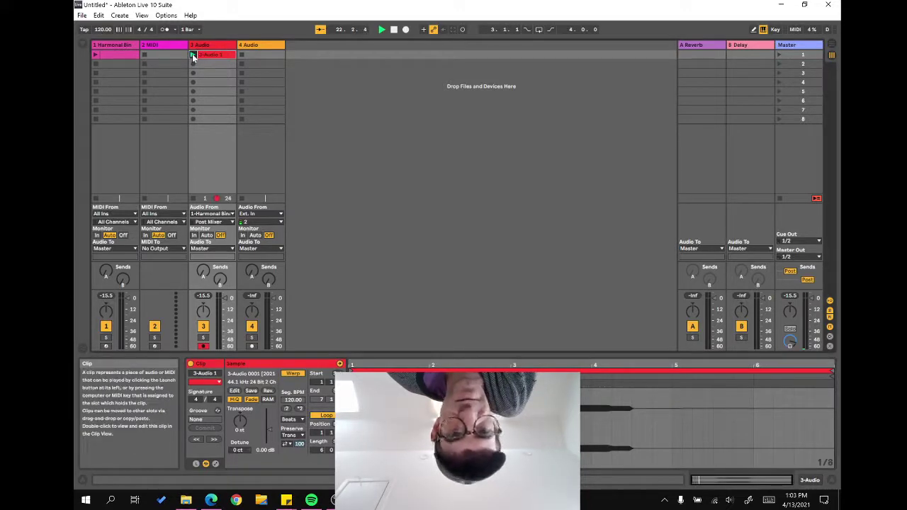
{"action": "left_click", "coordinate": [193, 55]}
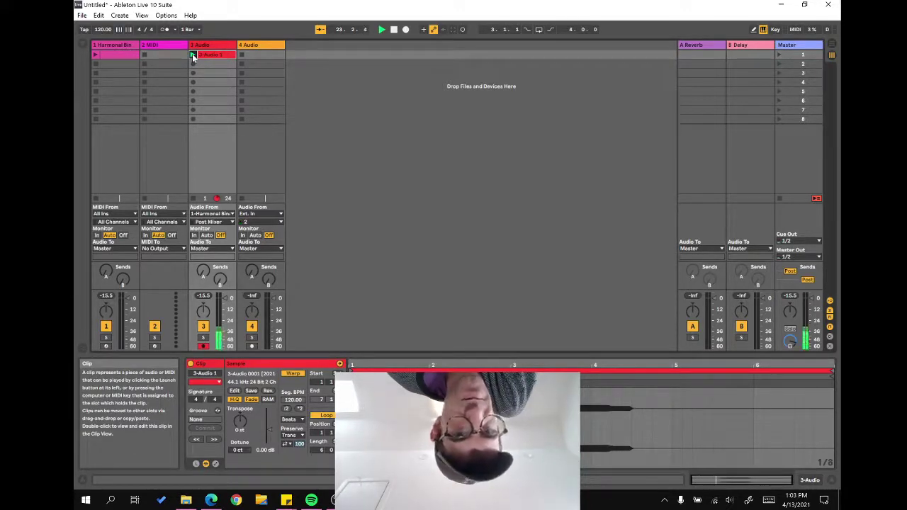
{"action": "double_click", "coordinate": [393, 32]}
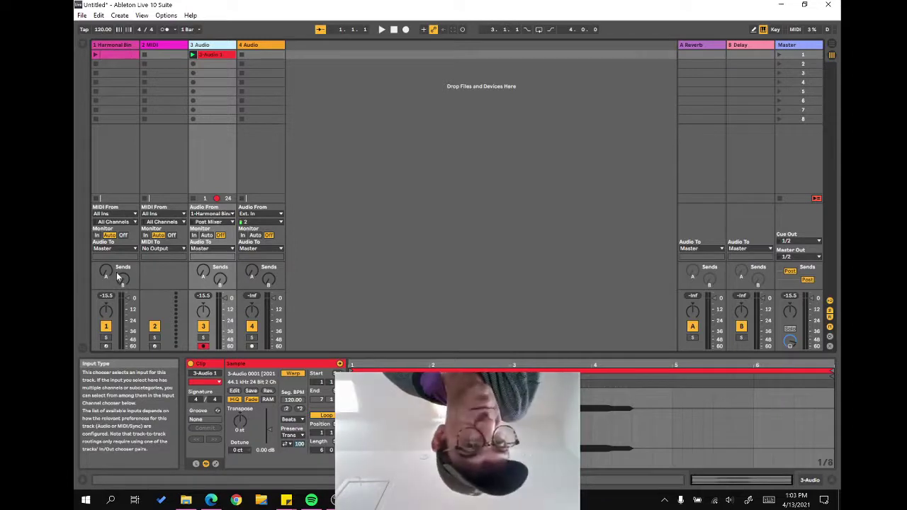
Send part of track 1 to return A and delete the Reverb device from return A
{"action": "left_click_drag", "start_coordinate": [107, 274], "coordinate": [113, 223]}
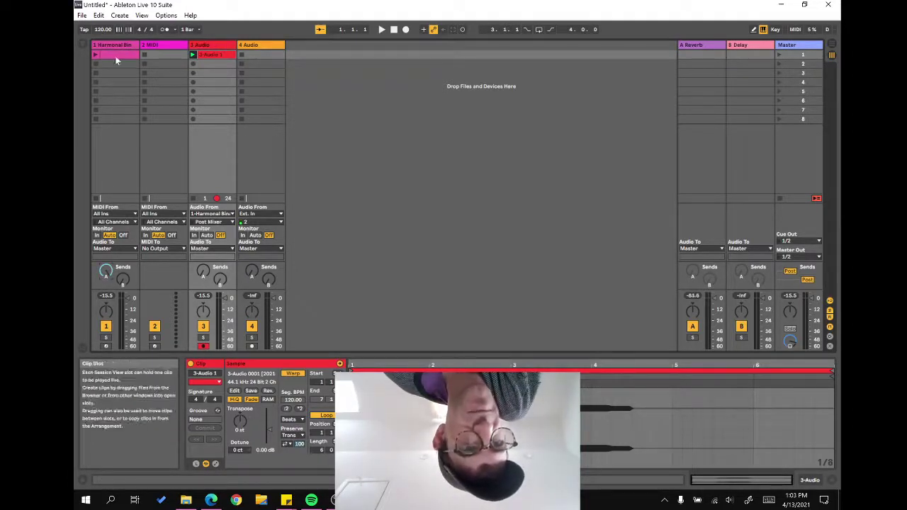
{"action": "left_click", "coordinate": [705, 46]}
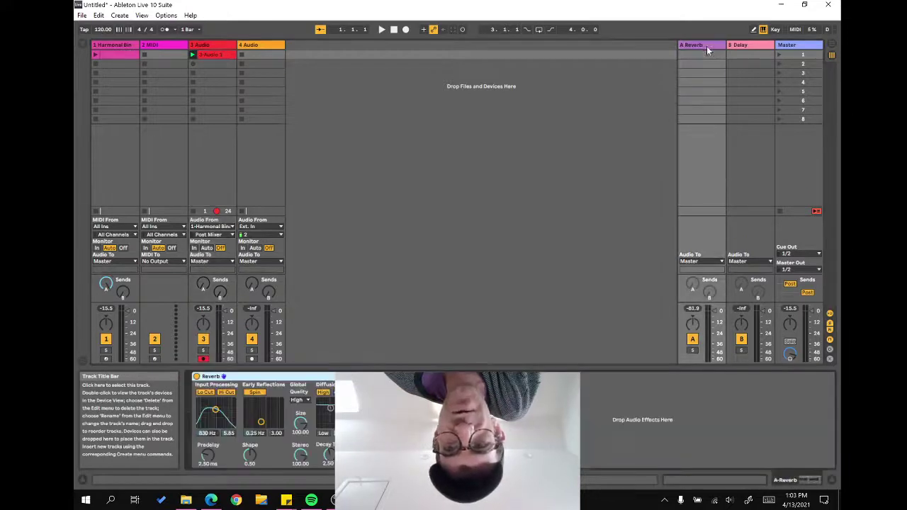
{"action": "left_click", "coordinate": [287, 375]}
{"action": "key", "text": "Delete"}
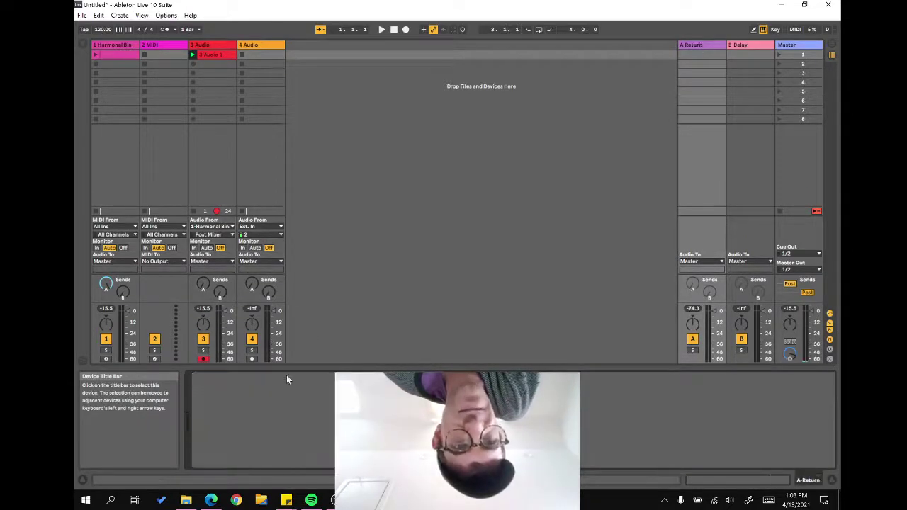
Set track 3's Audio From input to A-Return
{"action": "left_click", "coordinate": [218, 45]}
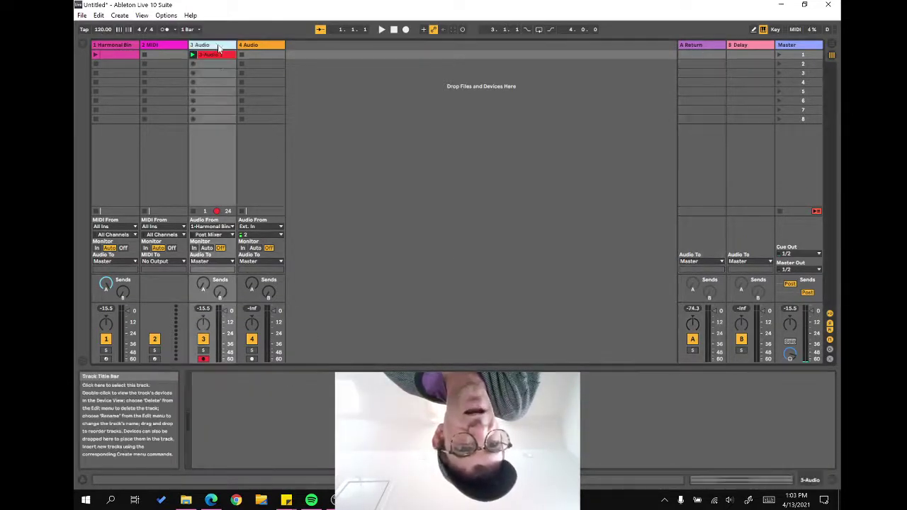
{"action": "left_click", "coordinate": [217, 227]}
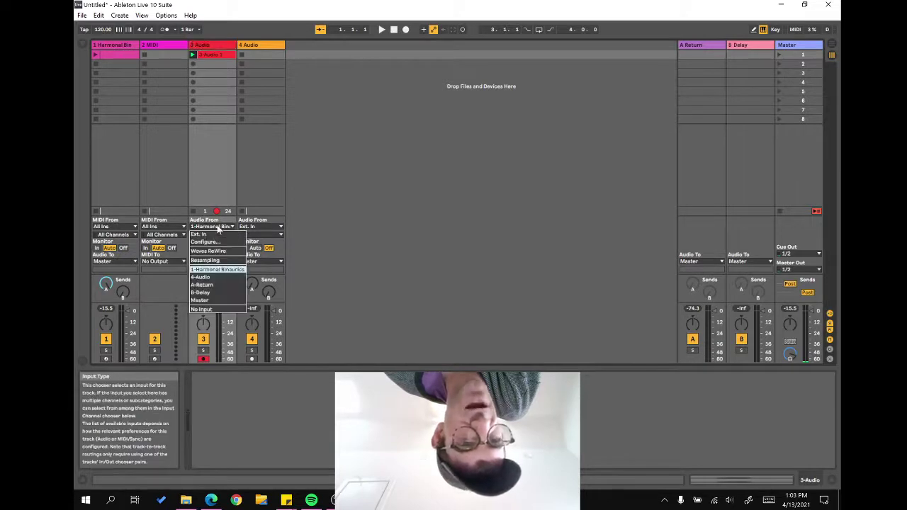
{"action": "left_click", "coordinate": [212, 286]}
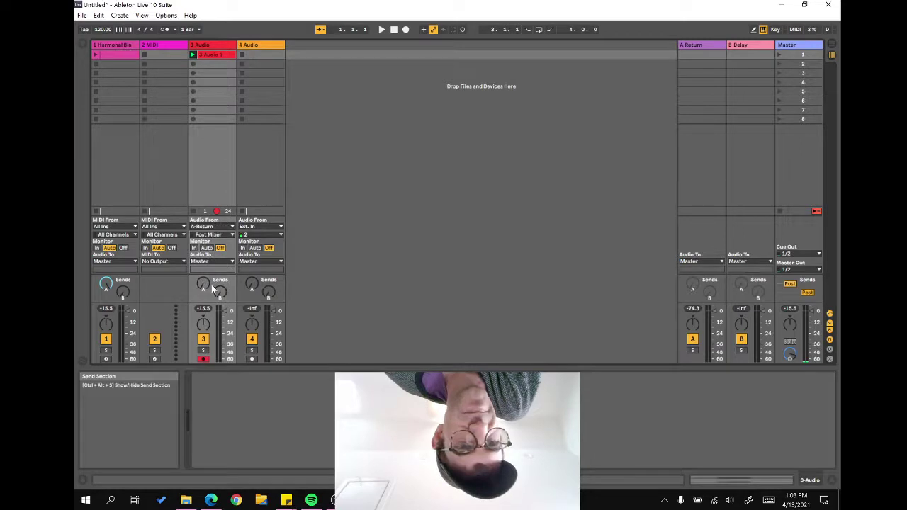
Show Harmonal Binaurics, raise then silence its fourth oscillator, and move the window to the top right
{"action": "left_click", "coordinate": [113, 45]}
{"action": "left_click_drag", "start_coordinate": [538, 312], "coordinate": [545, 247]}
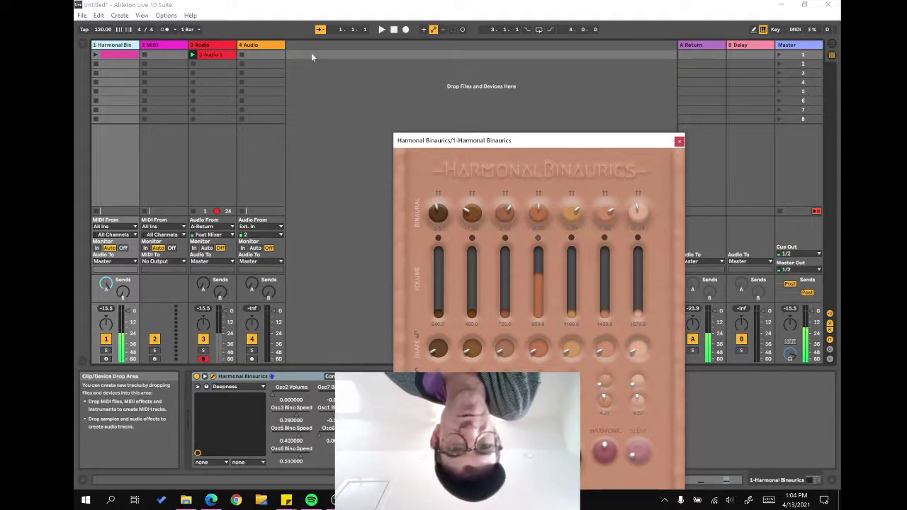
{"action": "left_click_drag", "start_coordinate": [542, 276], "coordinate": [541, 315]}
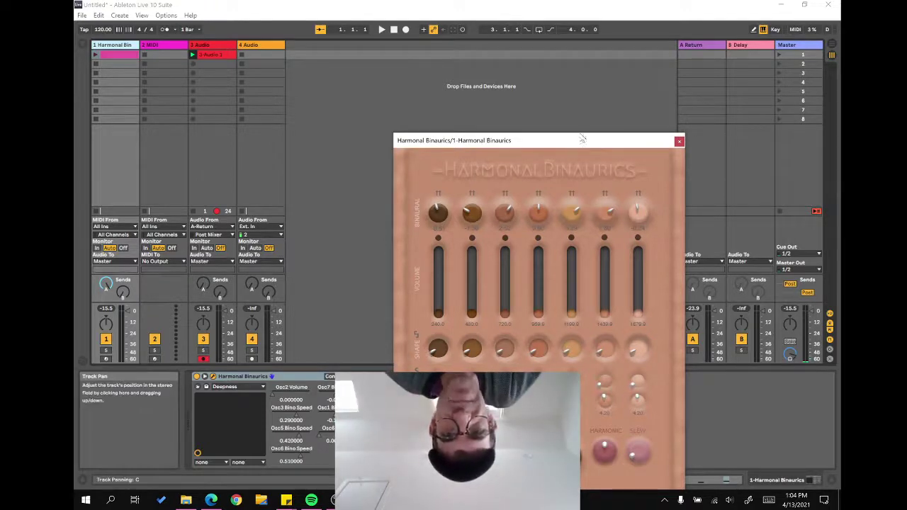
{"action": "left_click_drag", "start_coordinate": [582, 139], "coordinate": [674, 34]}
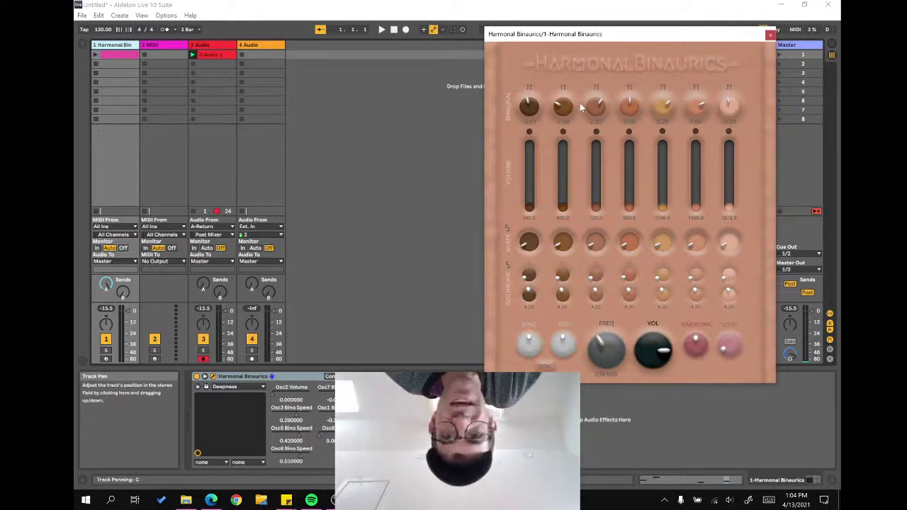
{"action": "key", "text": "alt+Tab"}
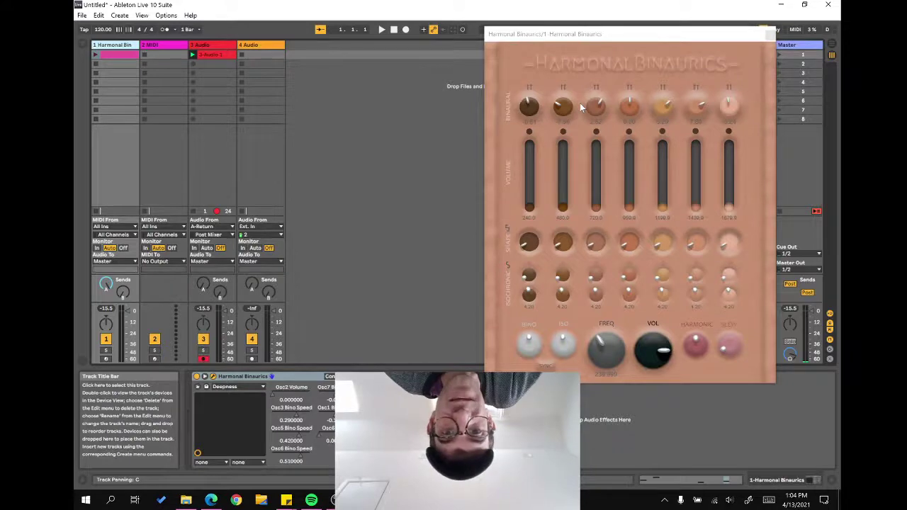